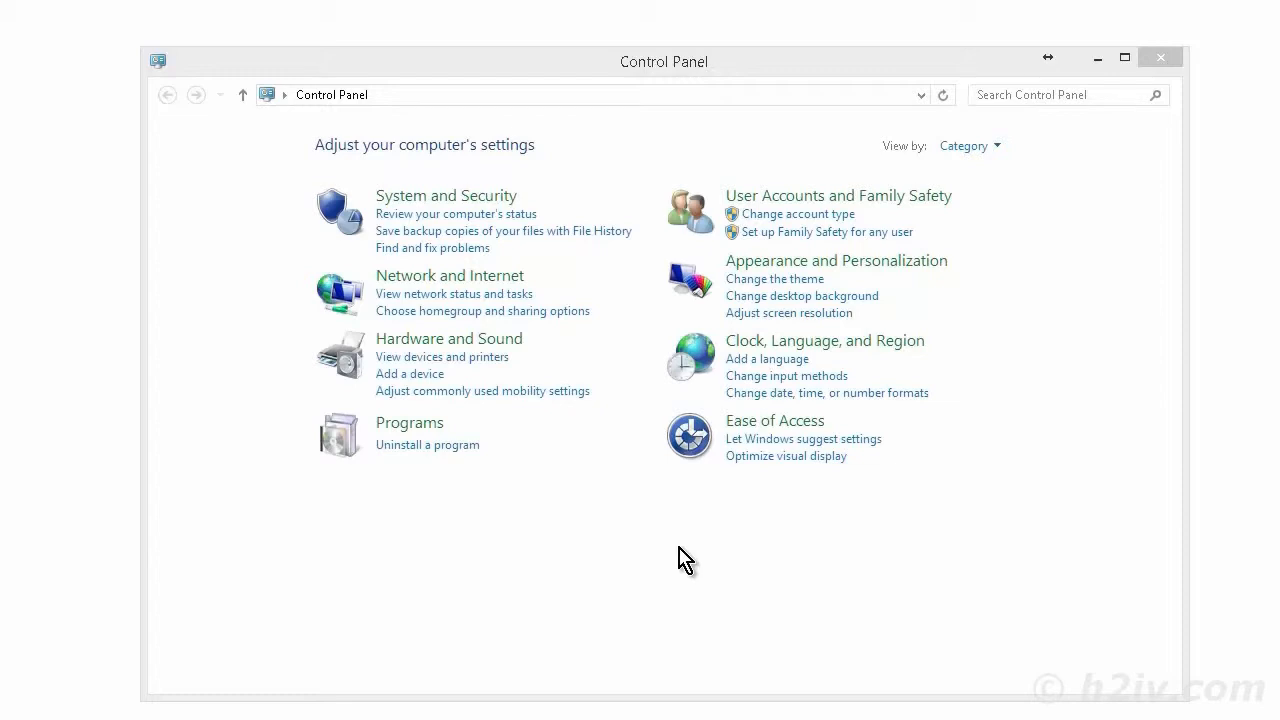
- Open the Performance Options from the advanced system settings under System and Security
click(492, 200)
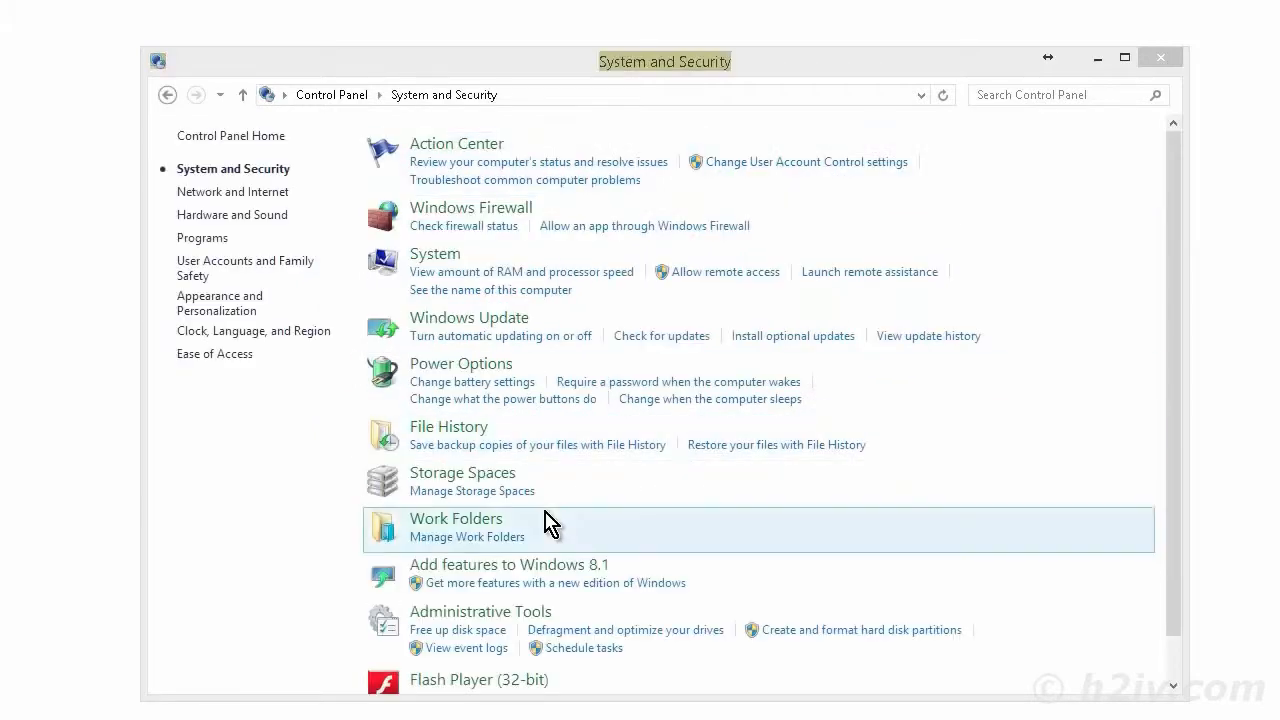
click(445, 265)
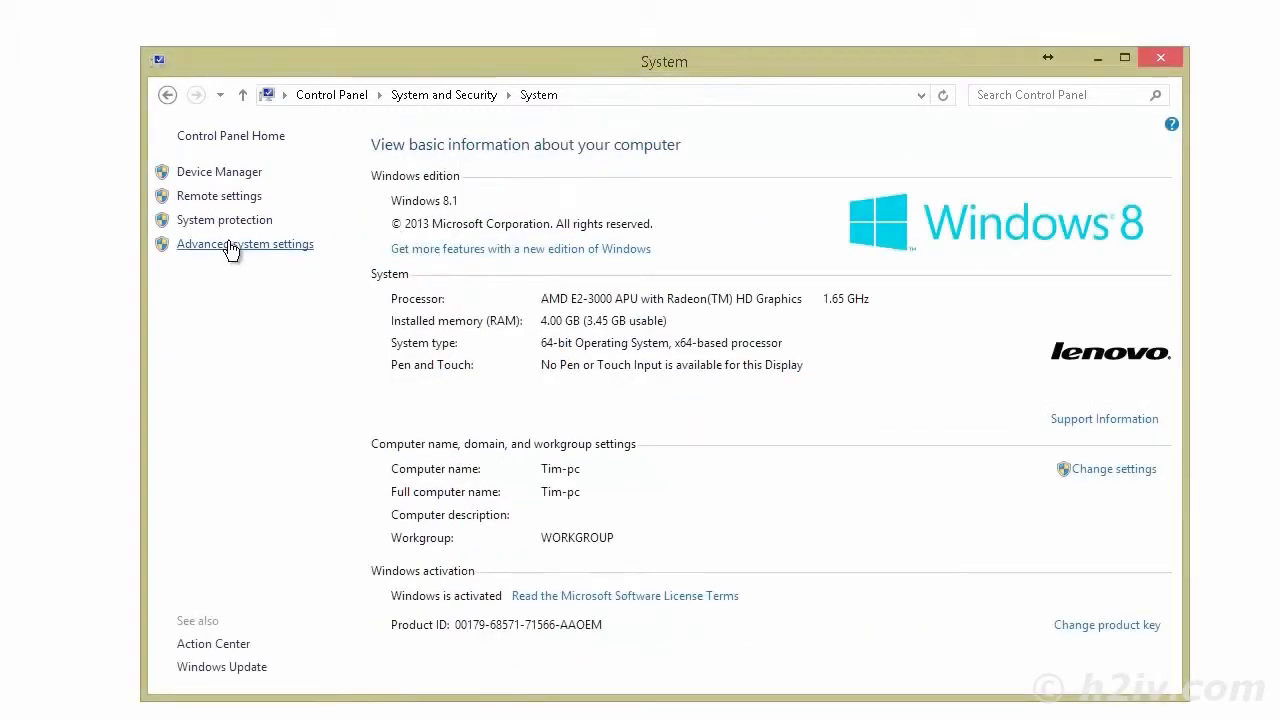
click(232, 250)
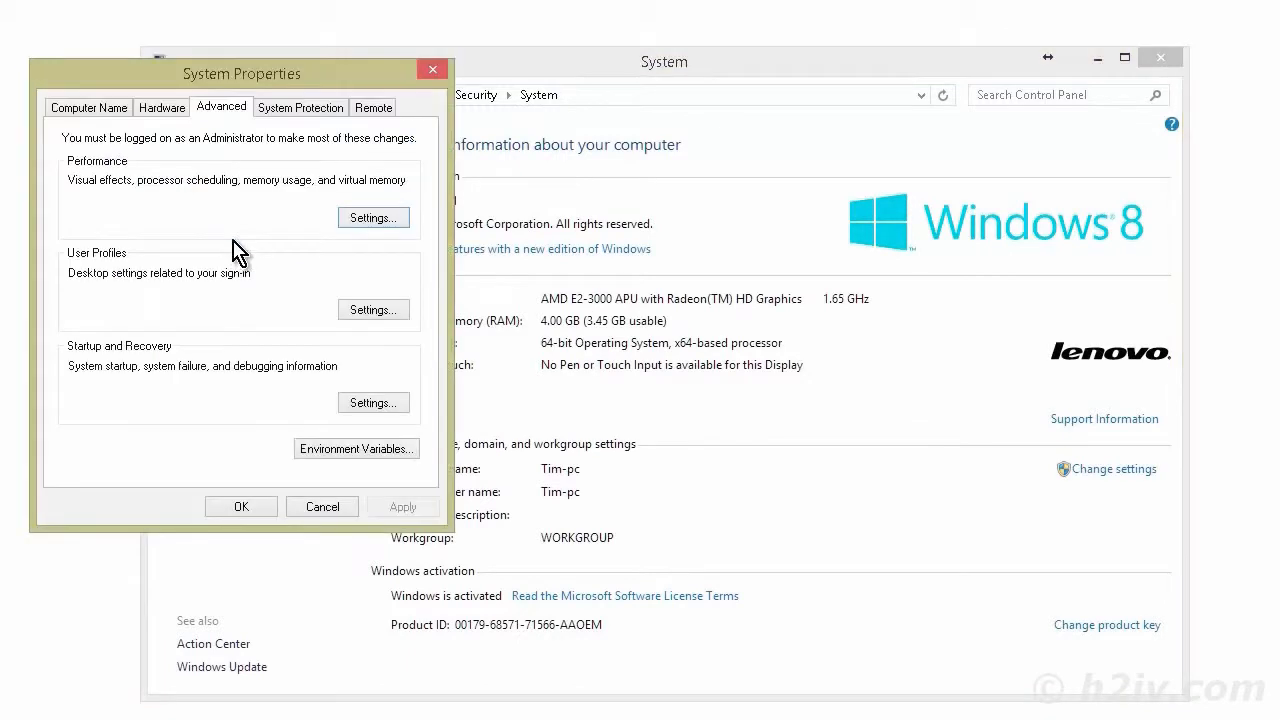
drag(246, 86, 371, 139)
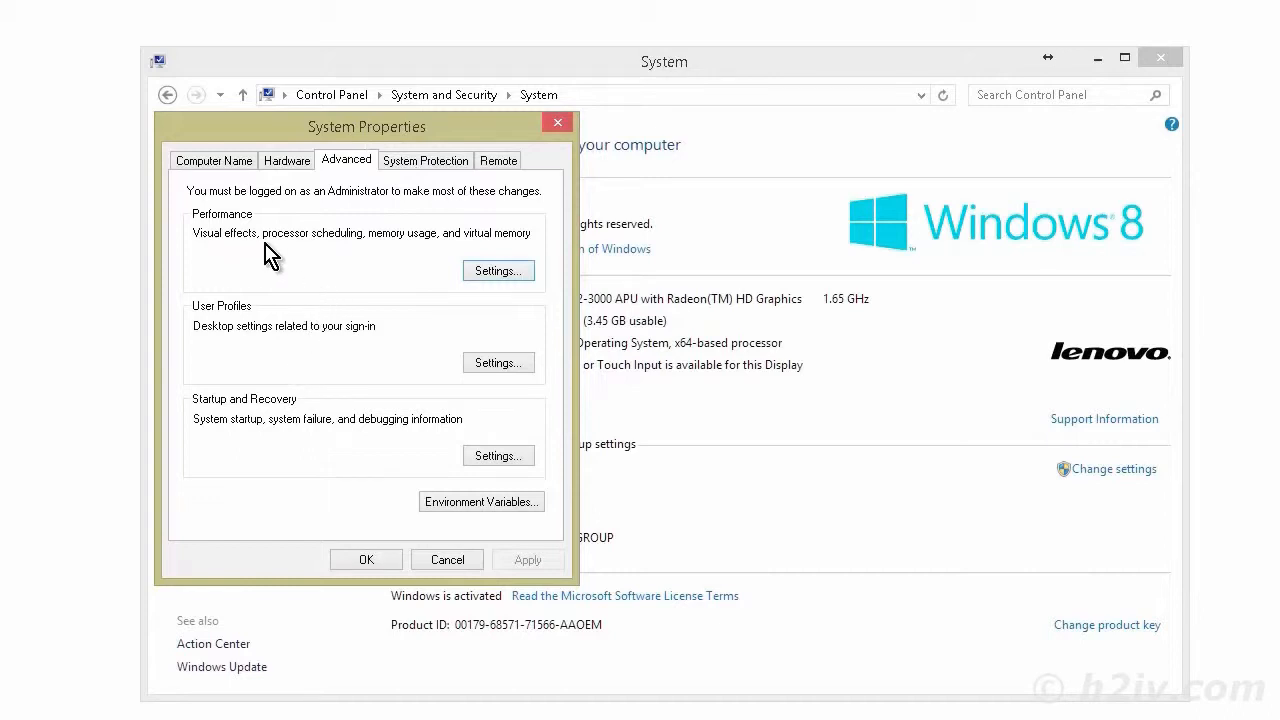
click(500, 274)
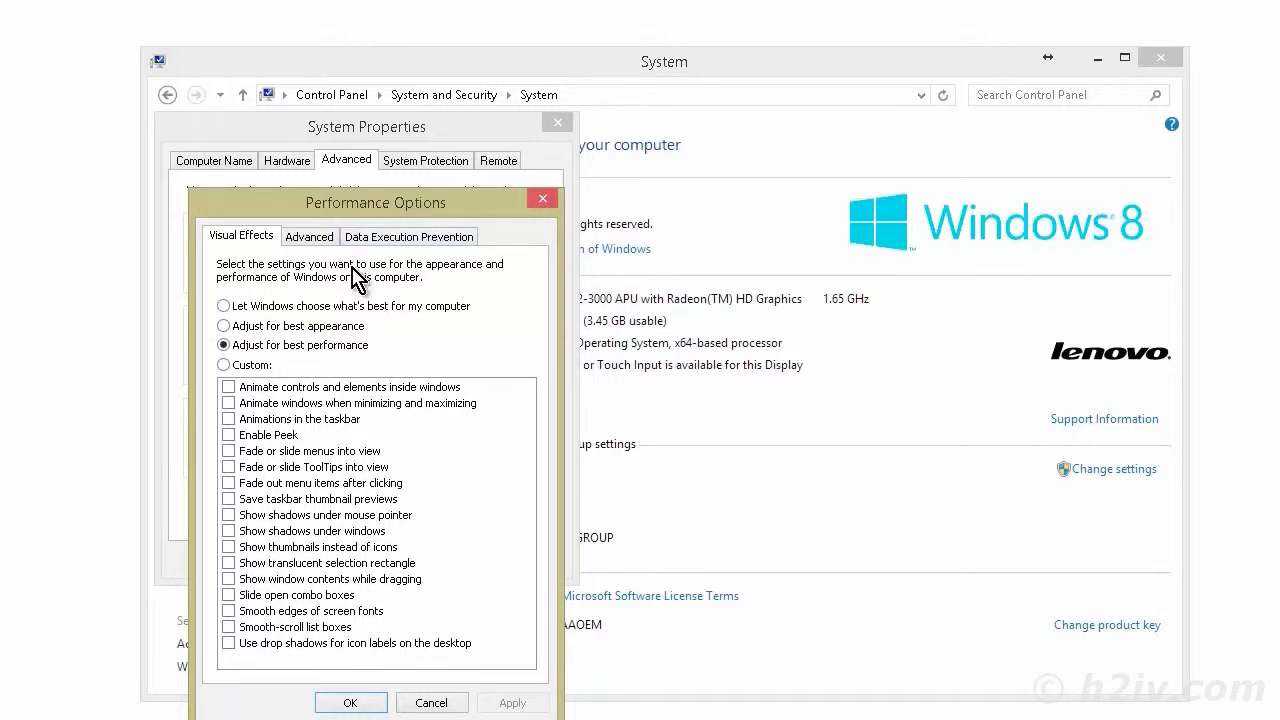
- Review the virtual memory paging file settings for each drive, and close the dialogs without saving
click(319, 238)
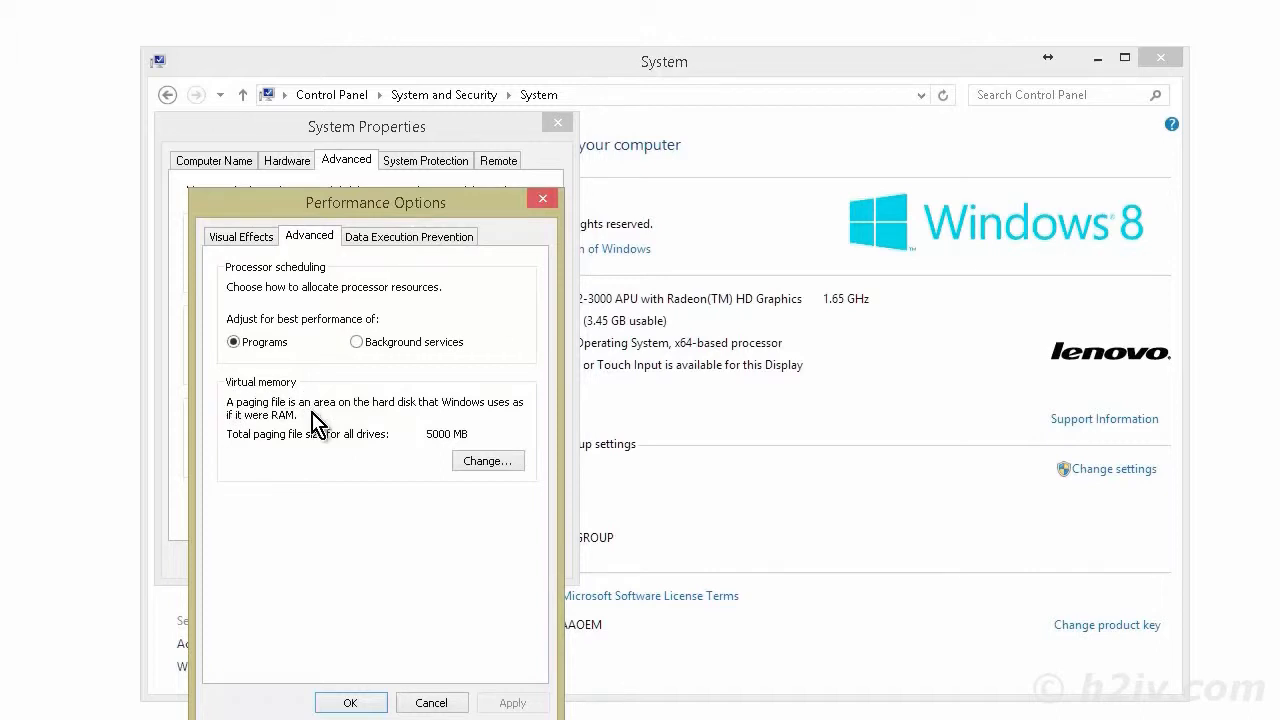
click(470, 460)
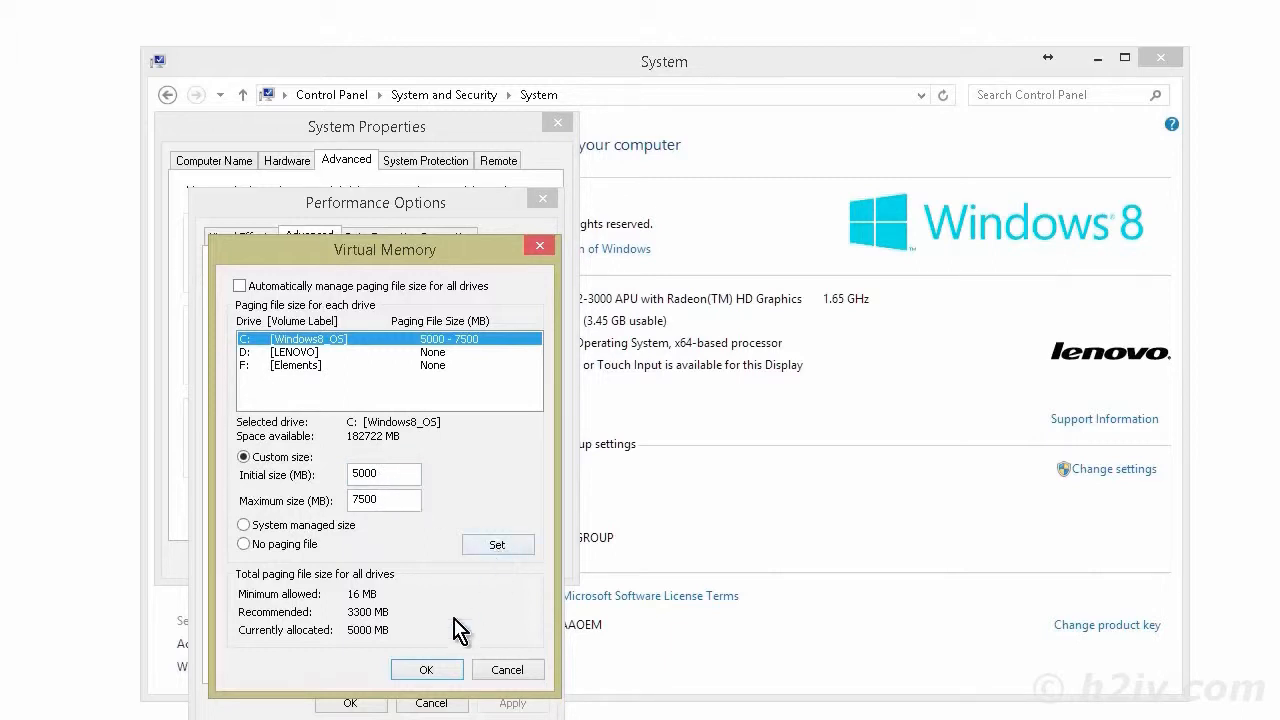
click(505, 664)
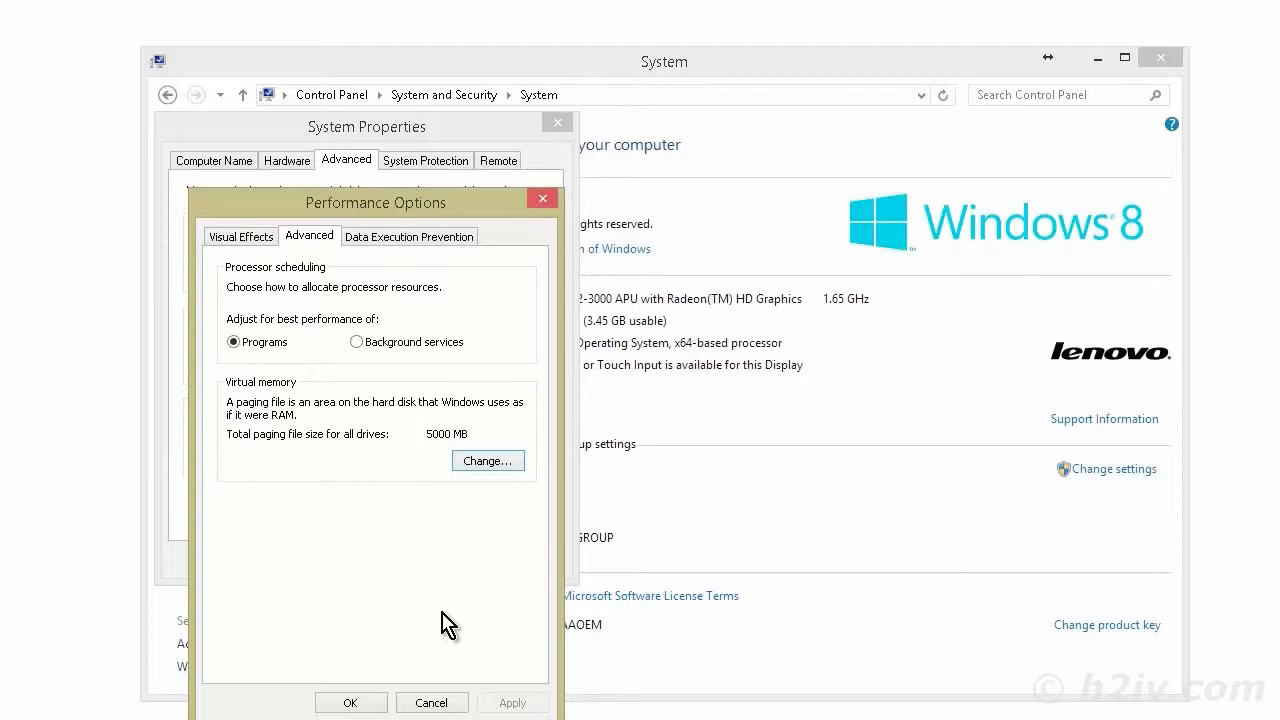
click(440, 704)
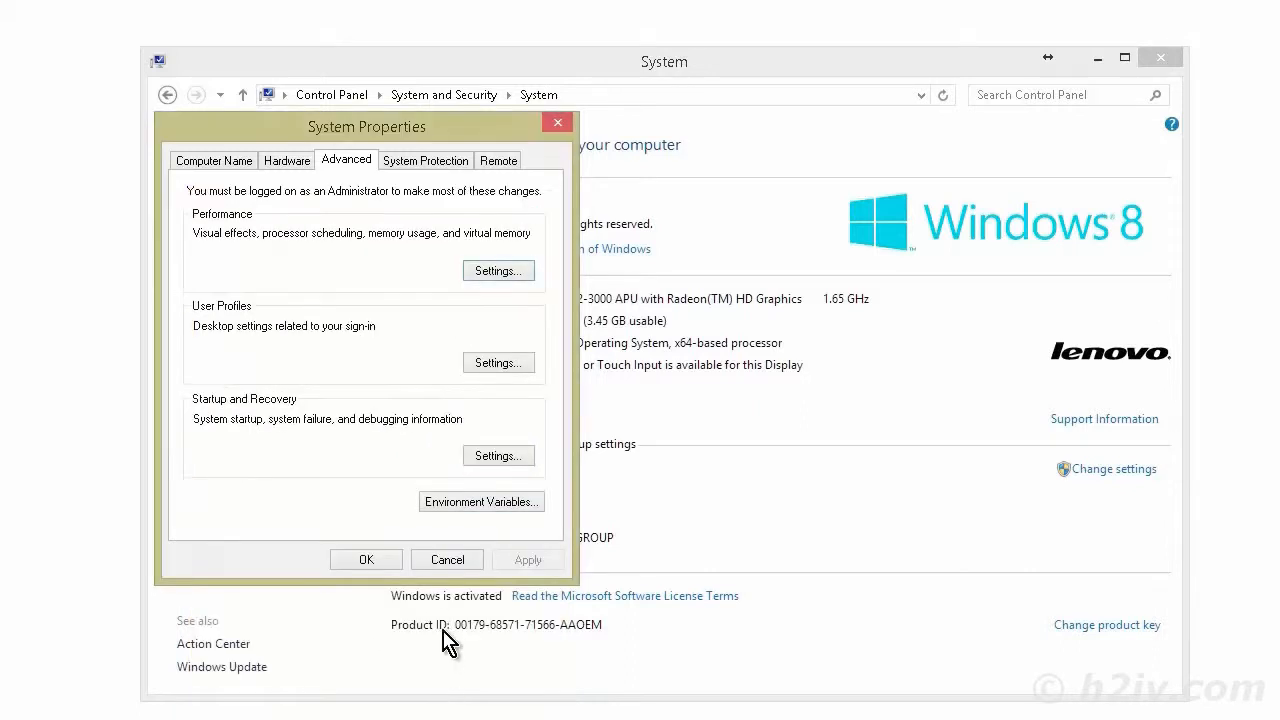
click(448, 560)
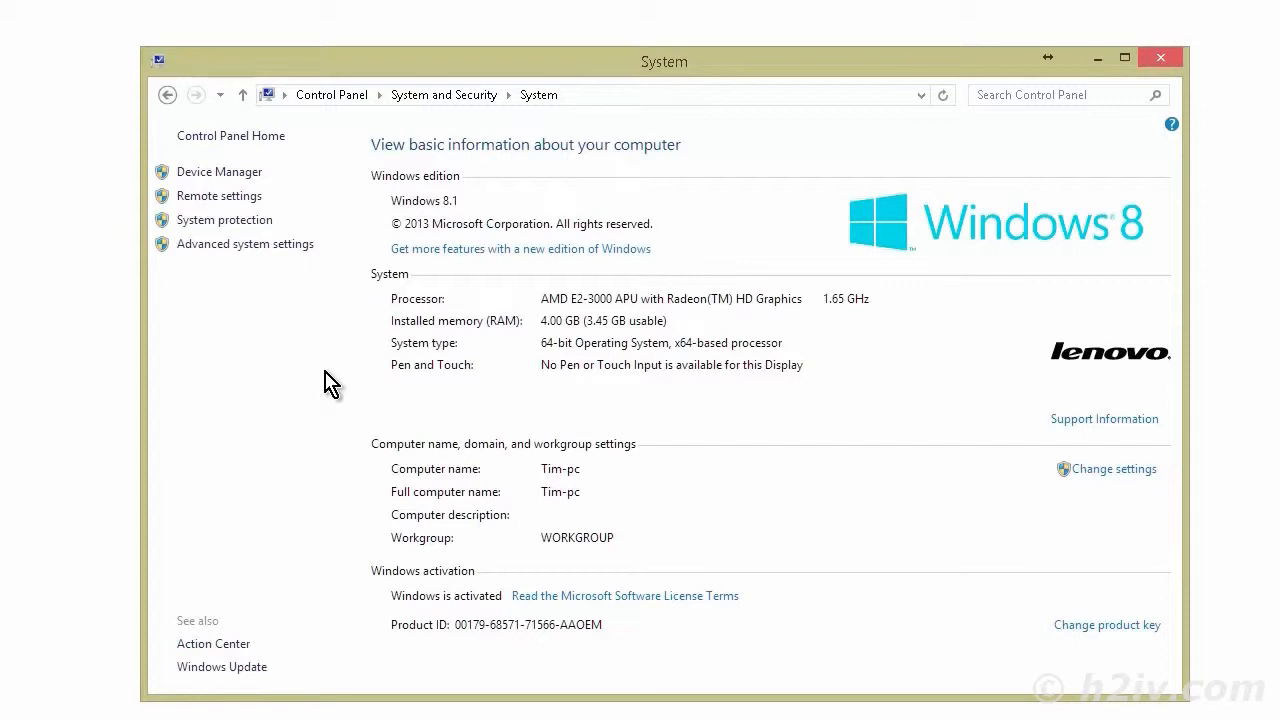
- Open System Configuration by running msconfig from the Run dialog
key(super+r)
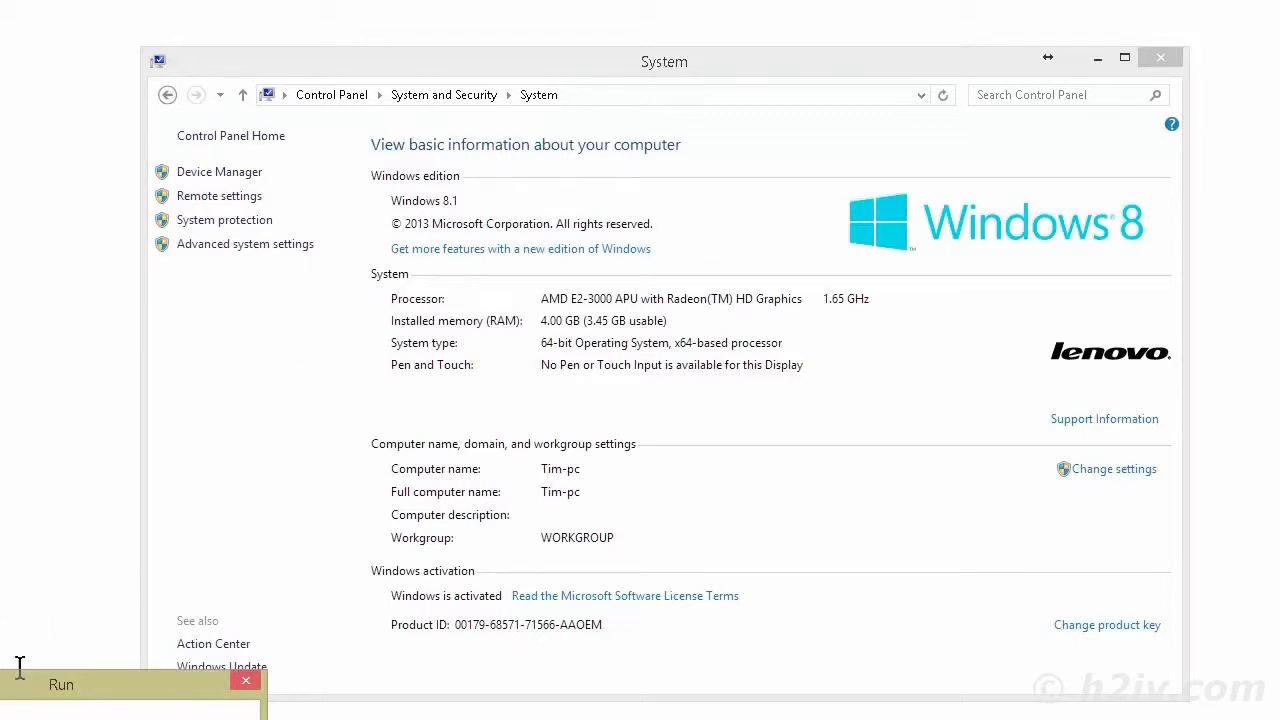
click(45, 688)
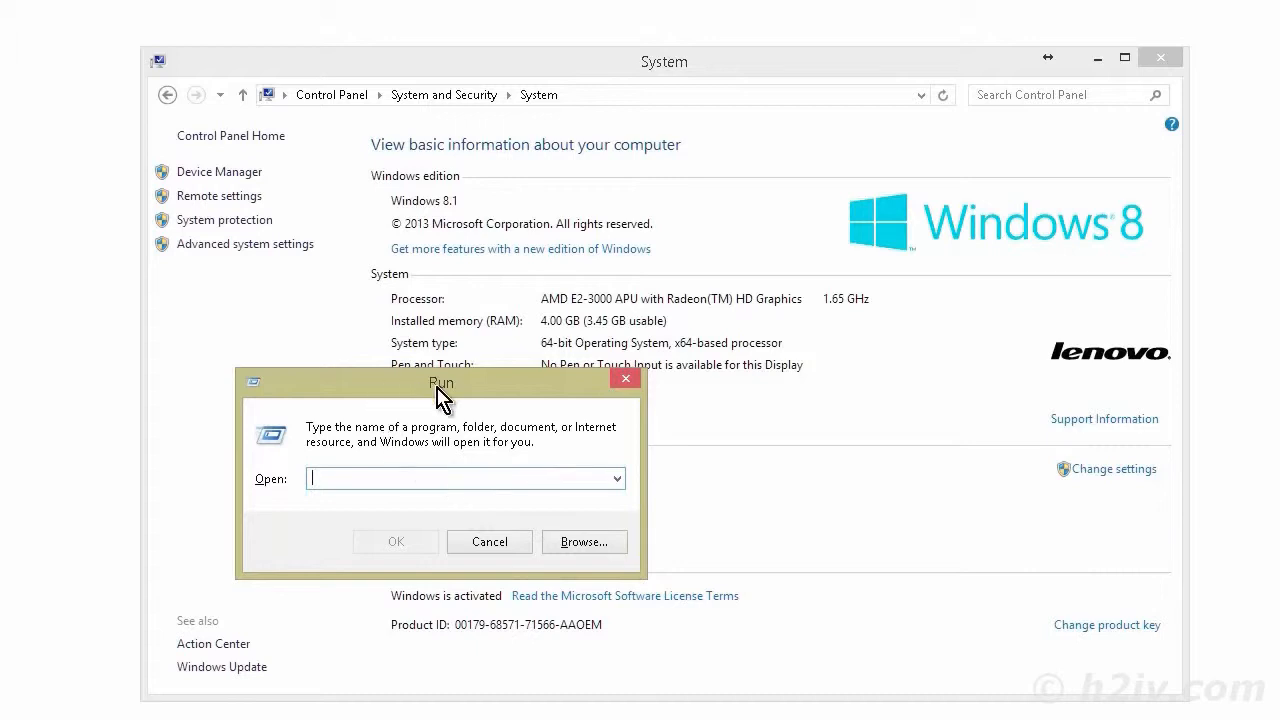
drag(445, 382, 530, 288)
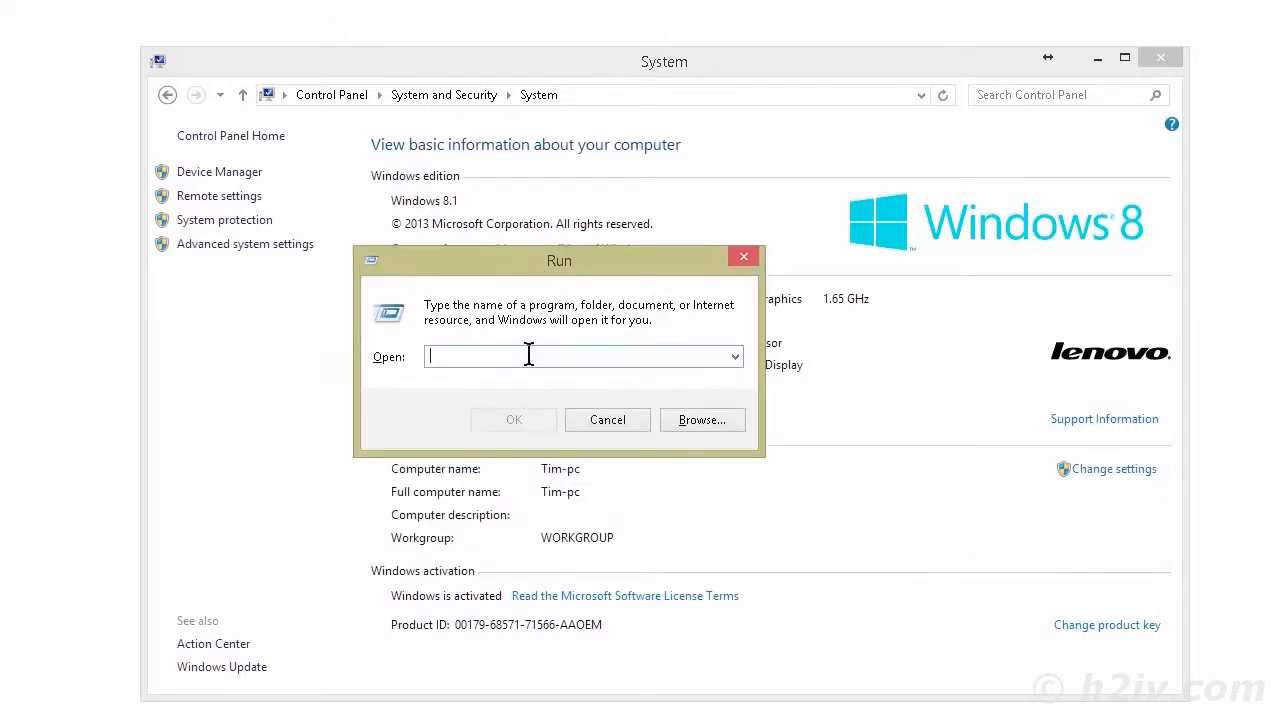
text(msconfig)
key(Return)
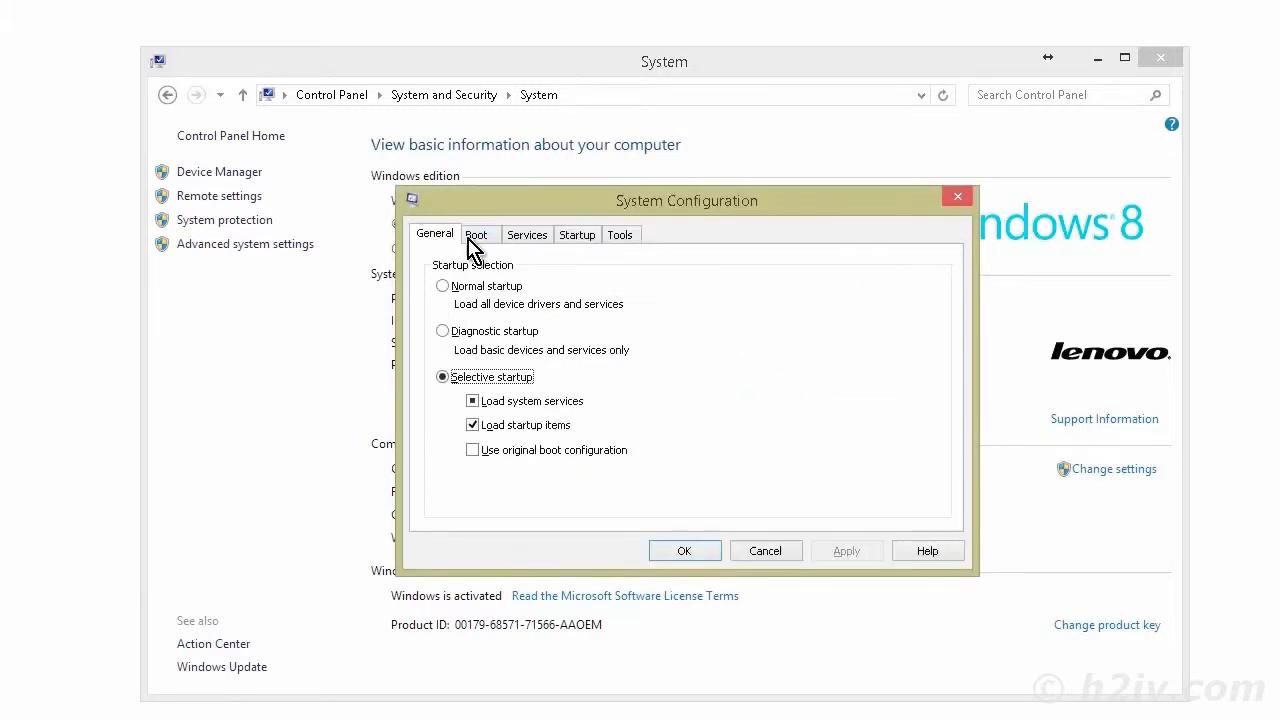
- Select 2 as the number of processors in the Windows 8.1 entry's advanced boot options, and cancel the dialog
click(480, 236)
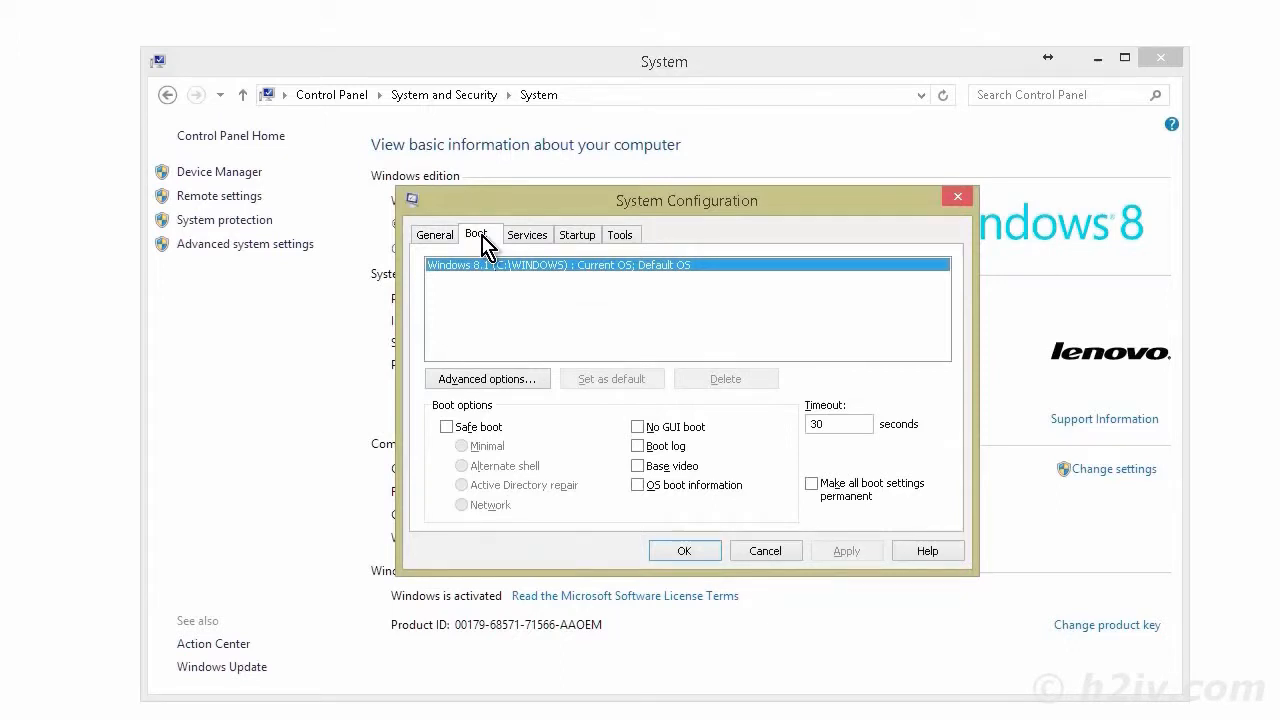
click(510, 382)
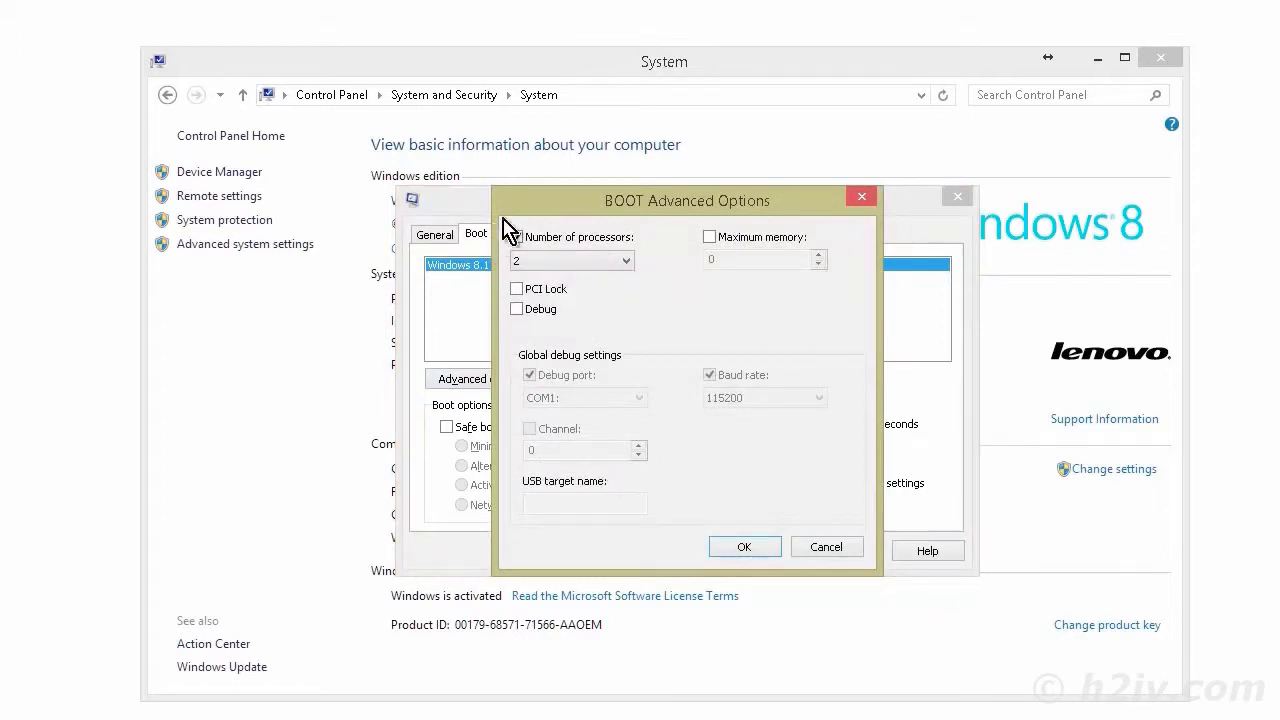
click(626, 262)
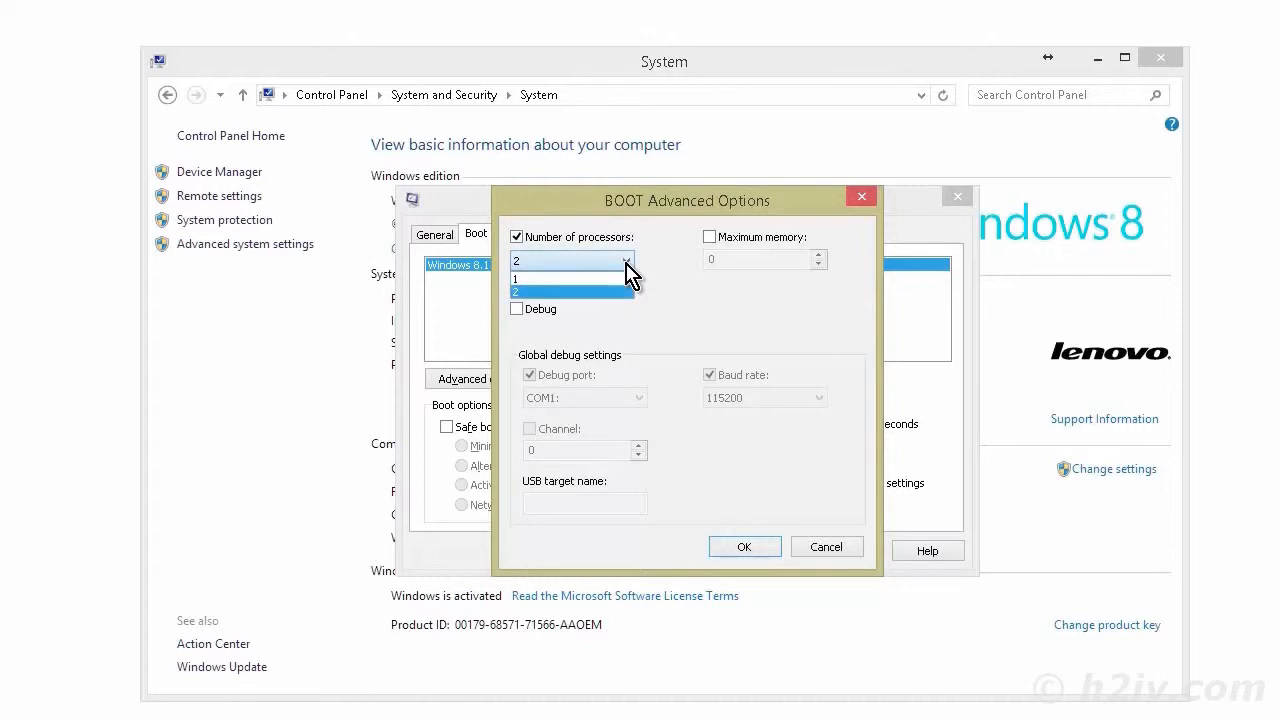
click(572, 291)
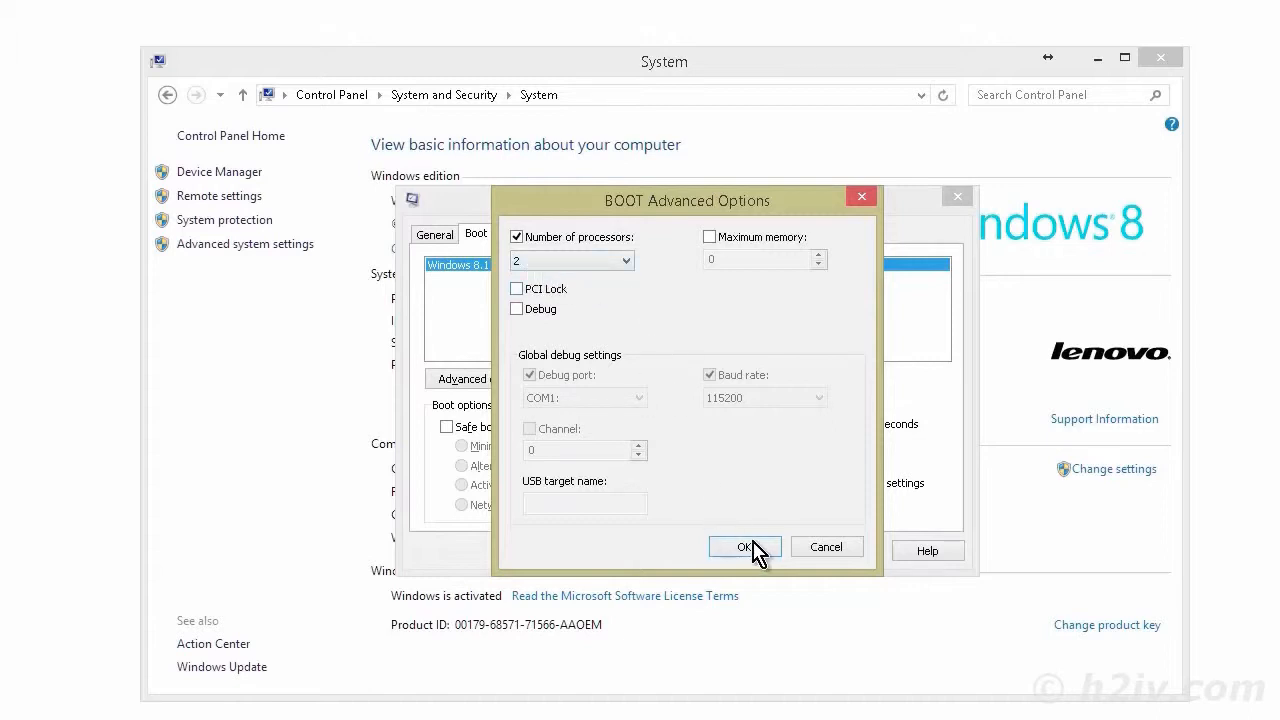
click(826, 548)
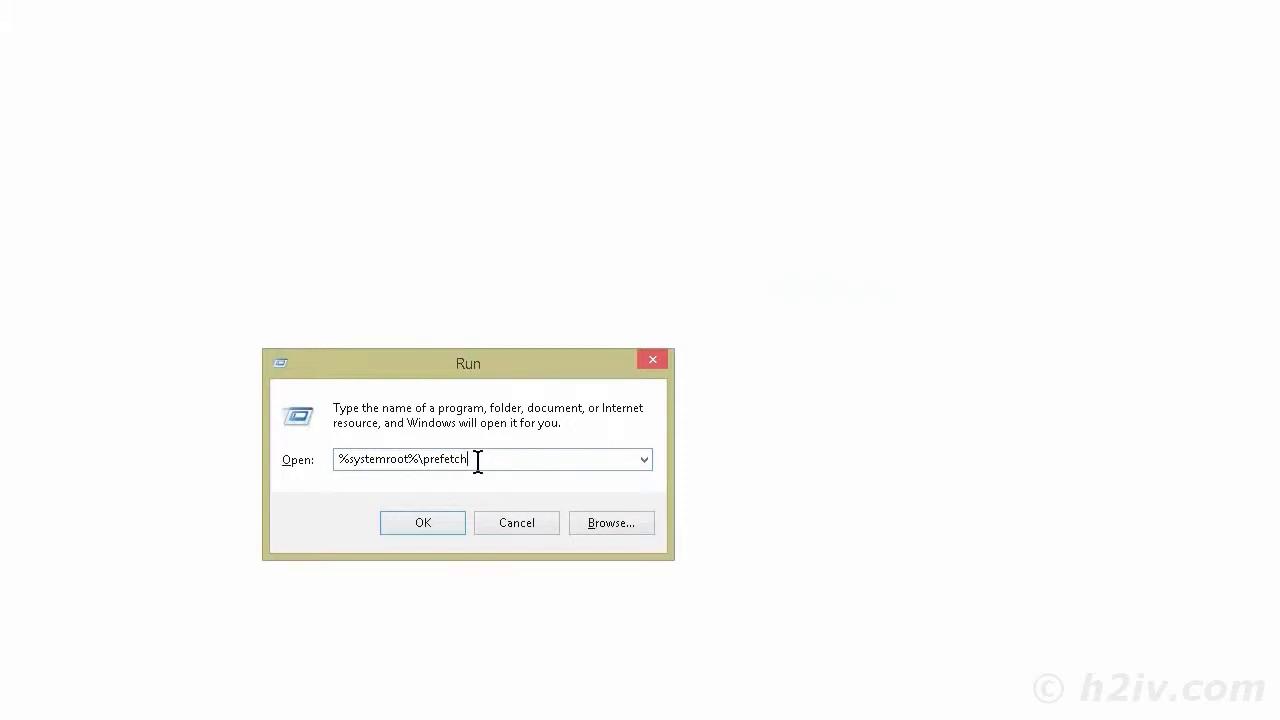
- Open the %systemroot%\prefetch folder through the Run dialog and delete all of its contents
click(424, 524)
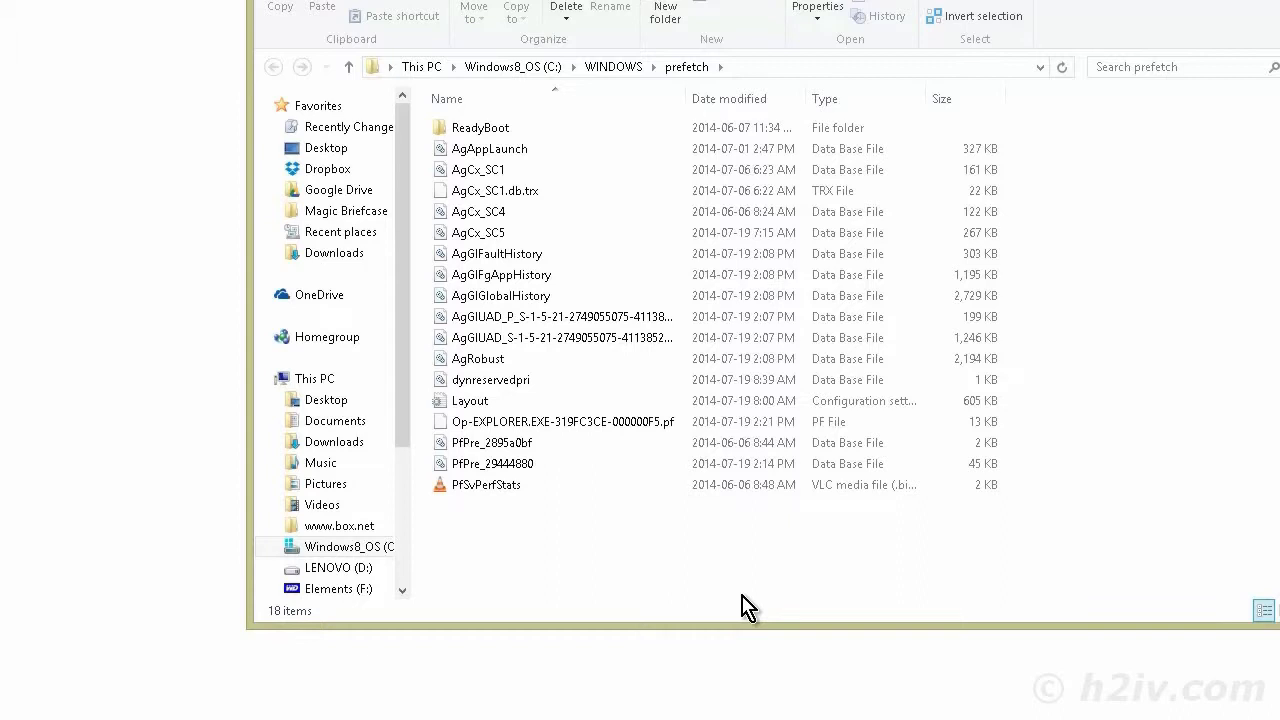
click(487, 131)
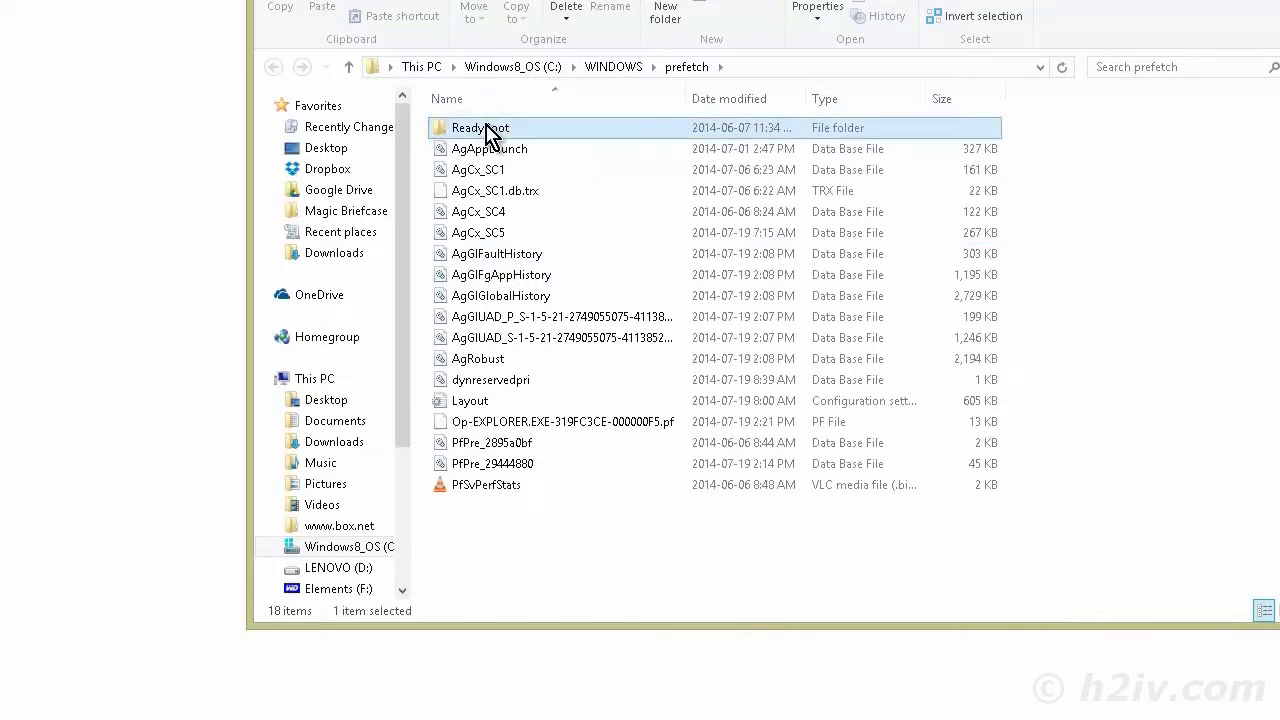
key(ctrl+a)
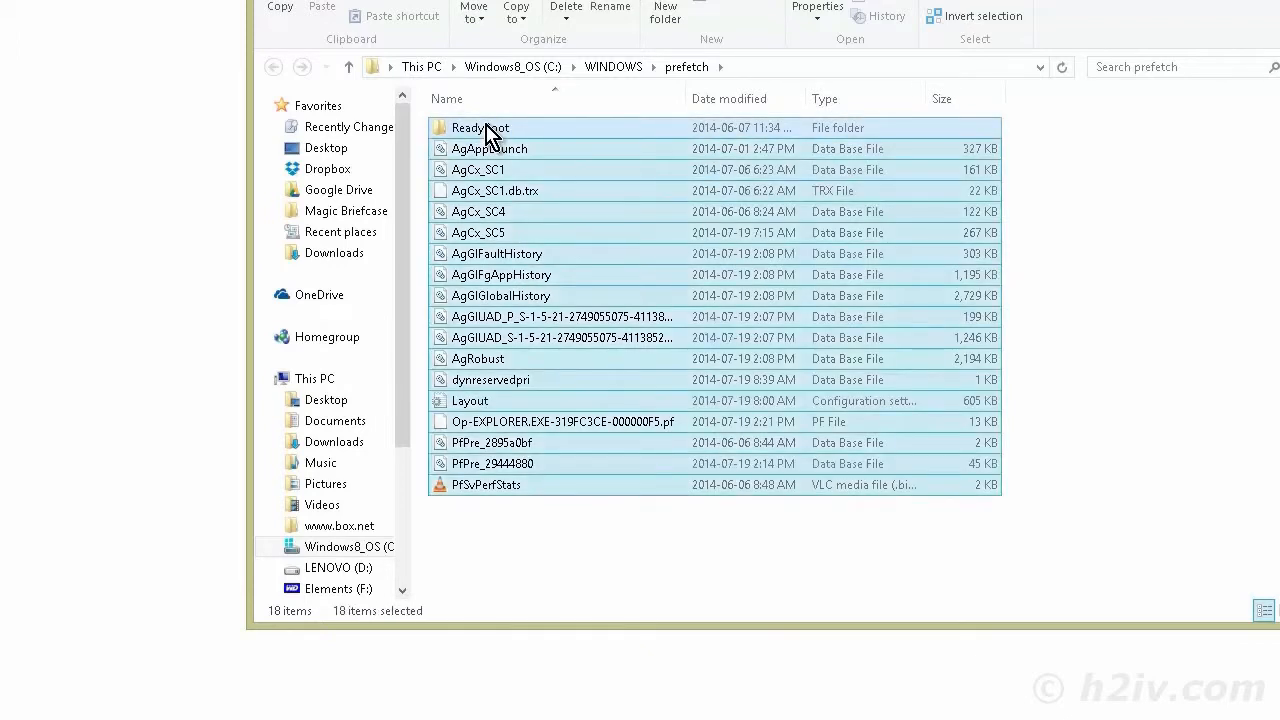
key(Delete)
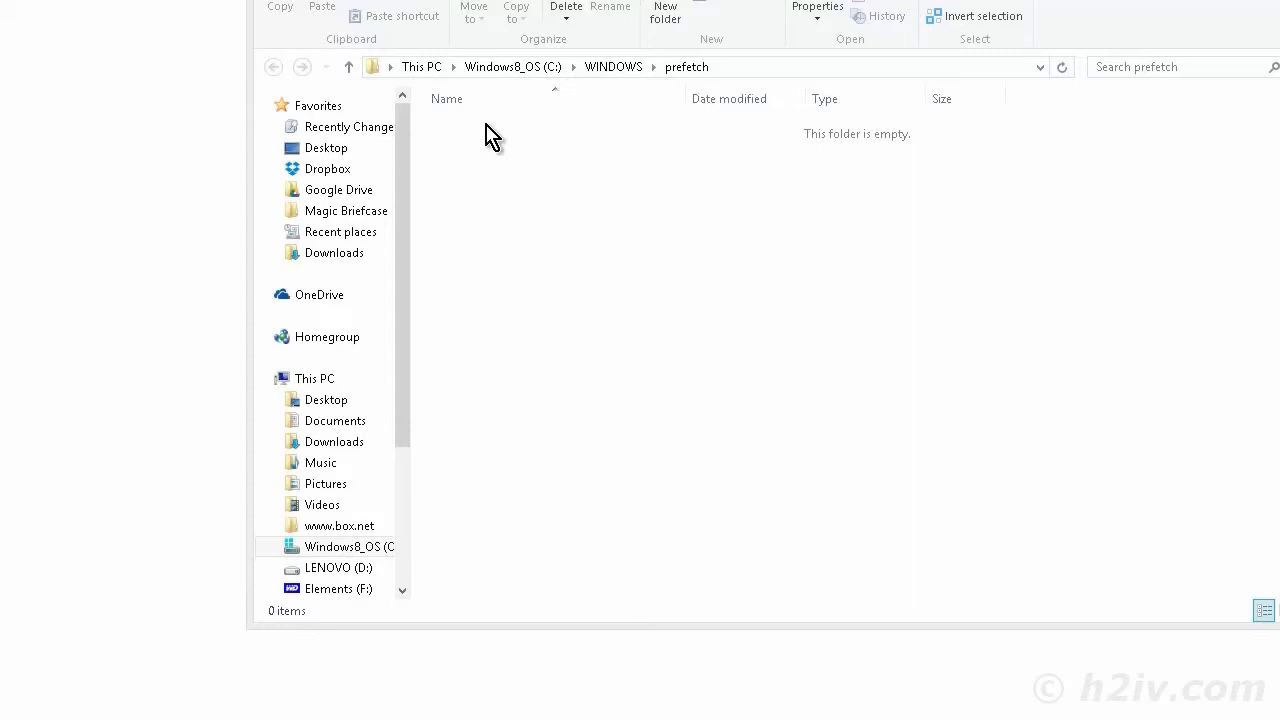
- Open the Temp folder inside the Windows folder on drive C:, granting permanent access to it
click(527, 67)
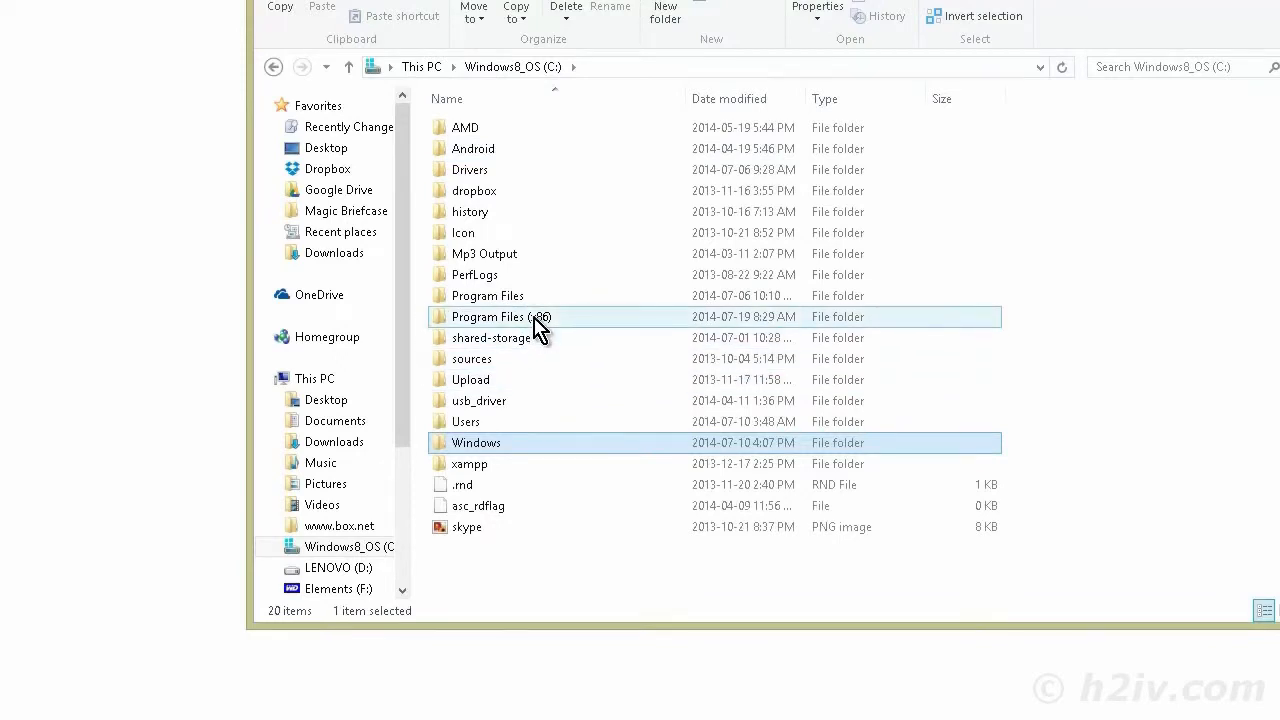
double_click(530, 444)
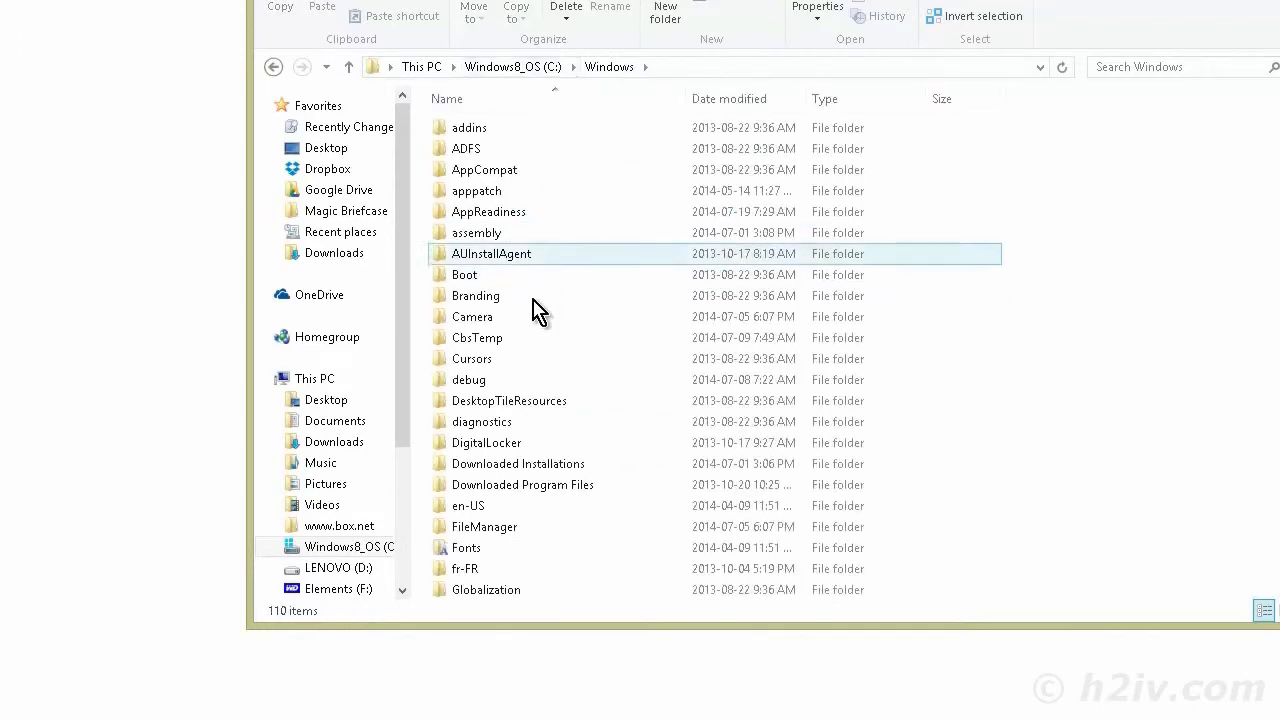
scroll(540, 325, down, 5)
scroll(550, 332, down, 7)
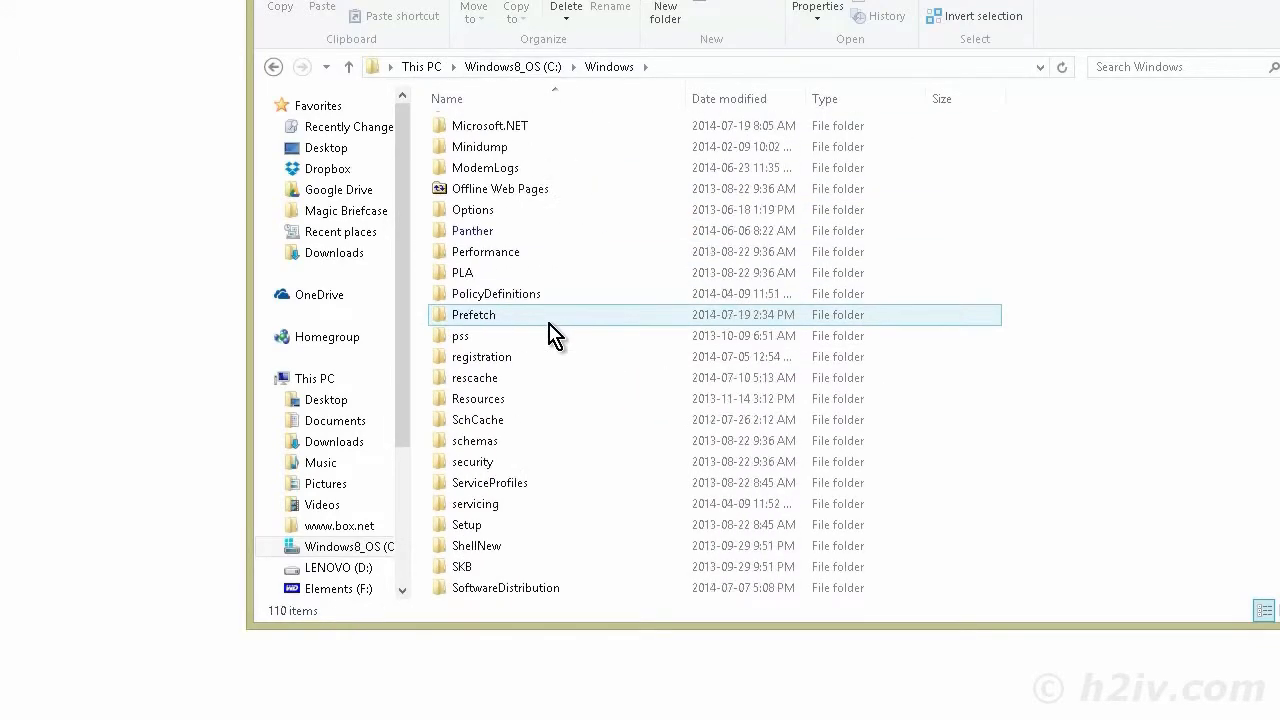
scroll(552, 335, down, 6)
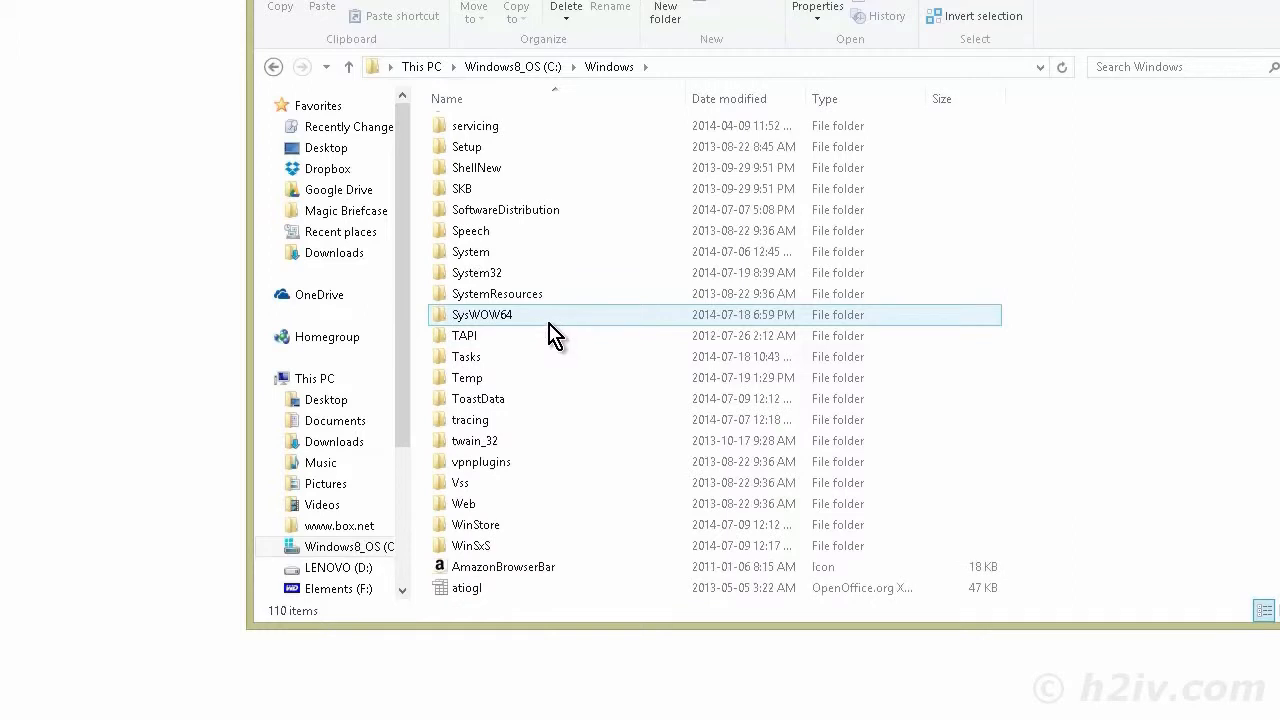
scroll(552, 335, down, 1)
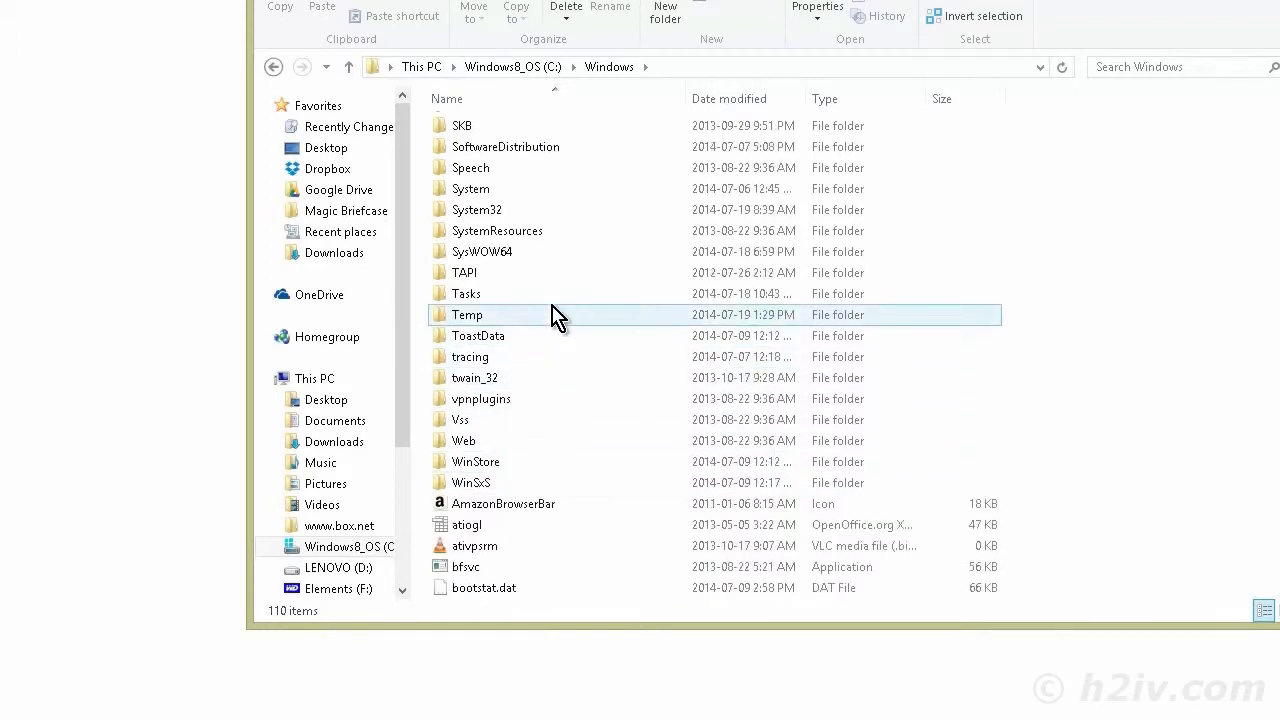
double_click(557, 316)
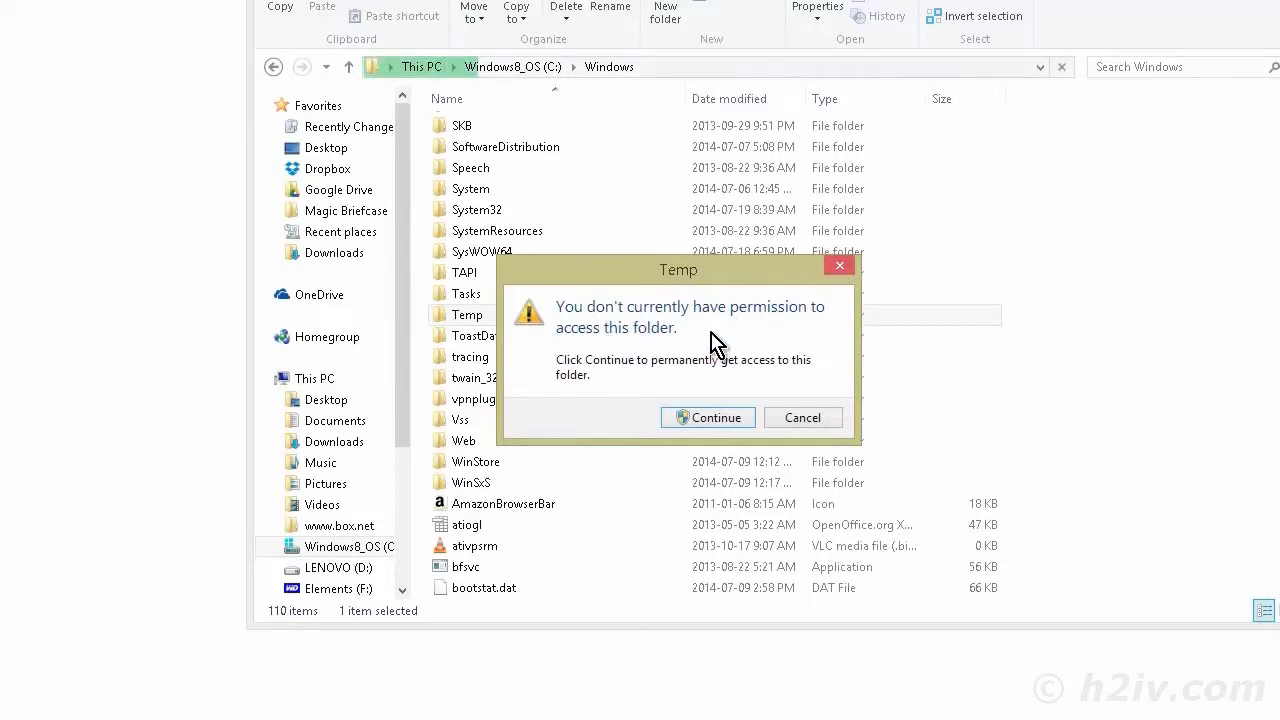
click(690, 418)
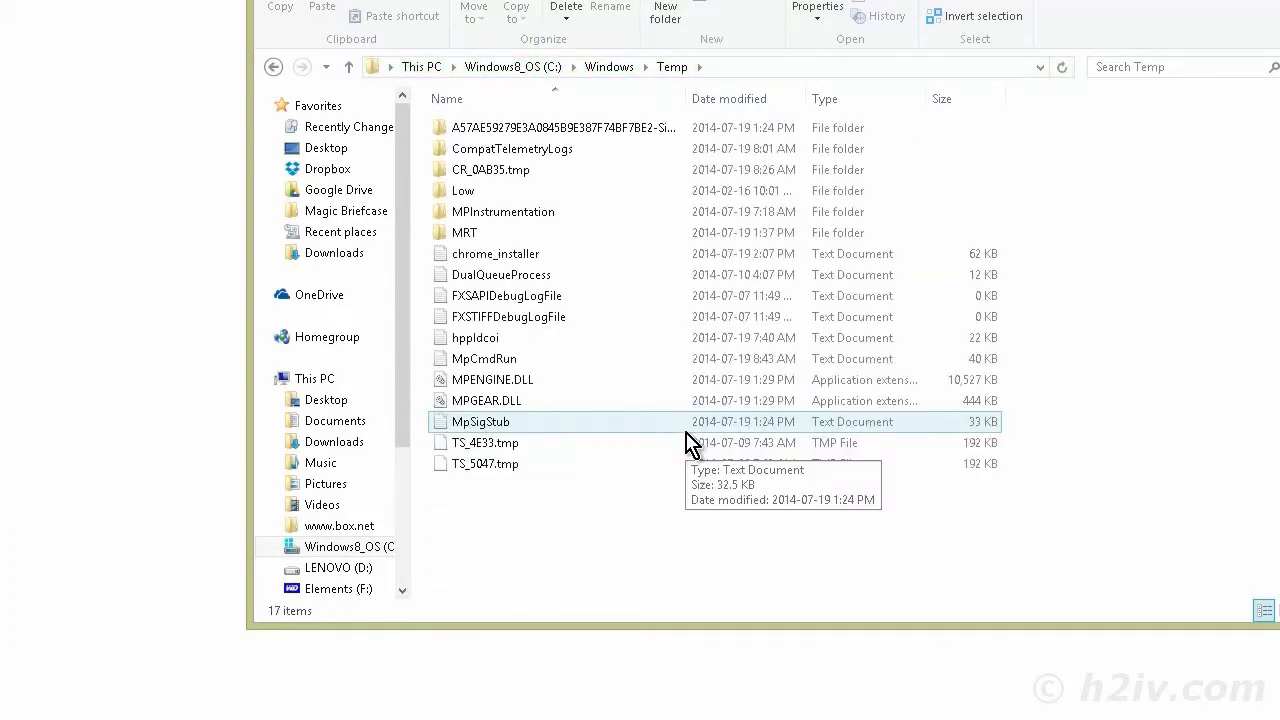
- Delete all items in the Temp folder, granting administrator permission for all current items and skipping the ones in use
click(585, 228)
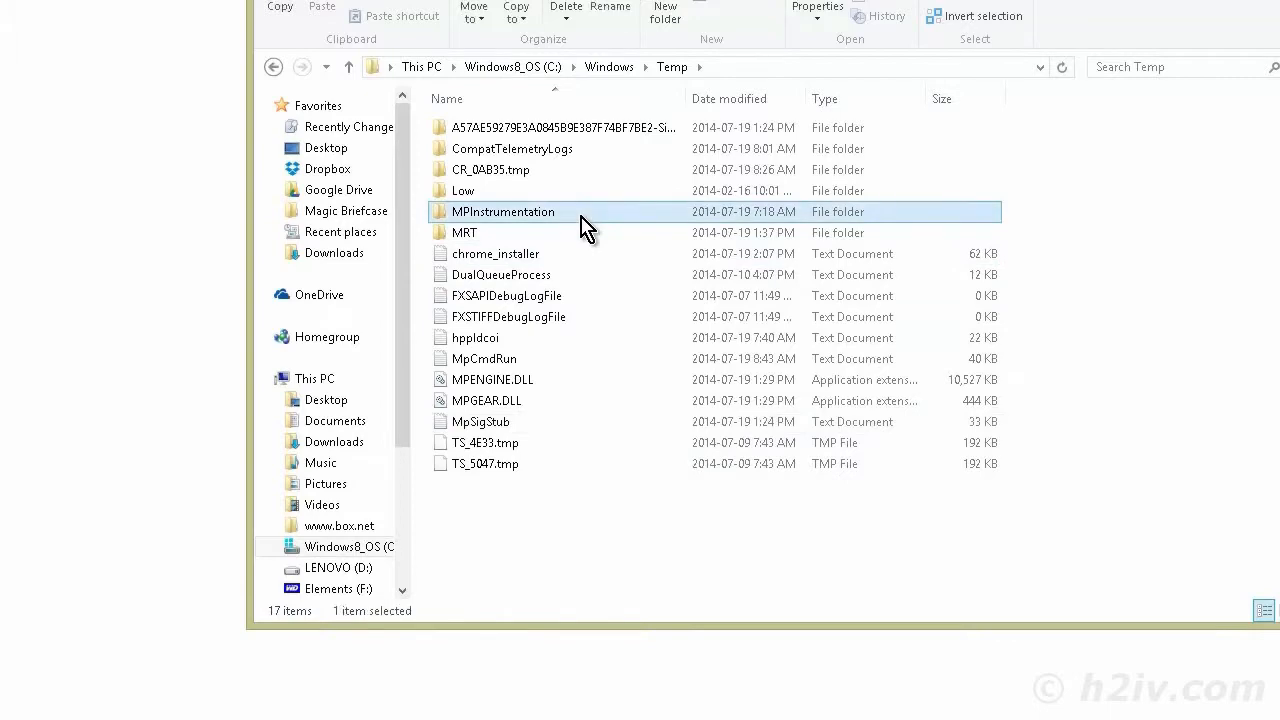
key(ctrl+a)
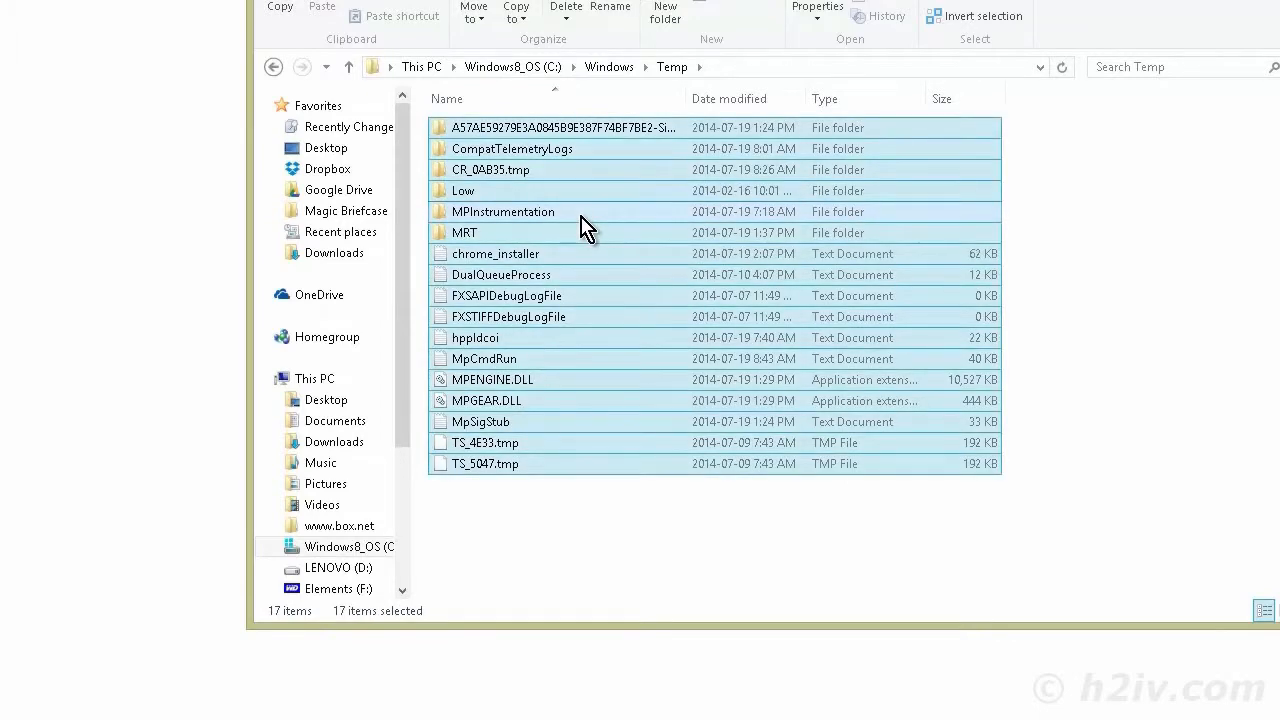
key(Delete)
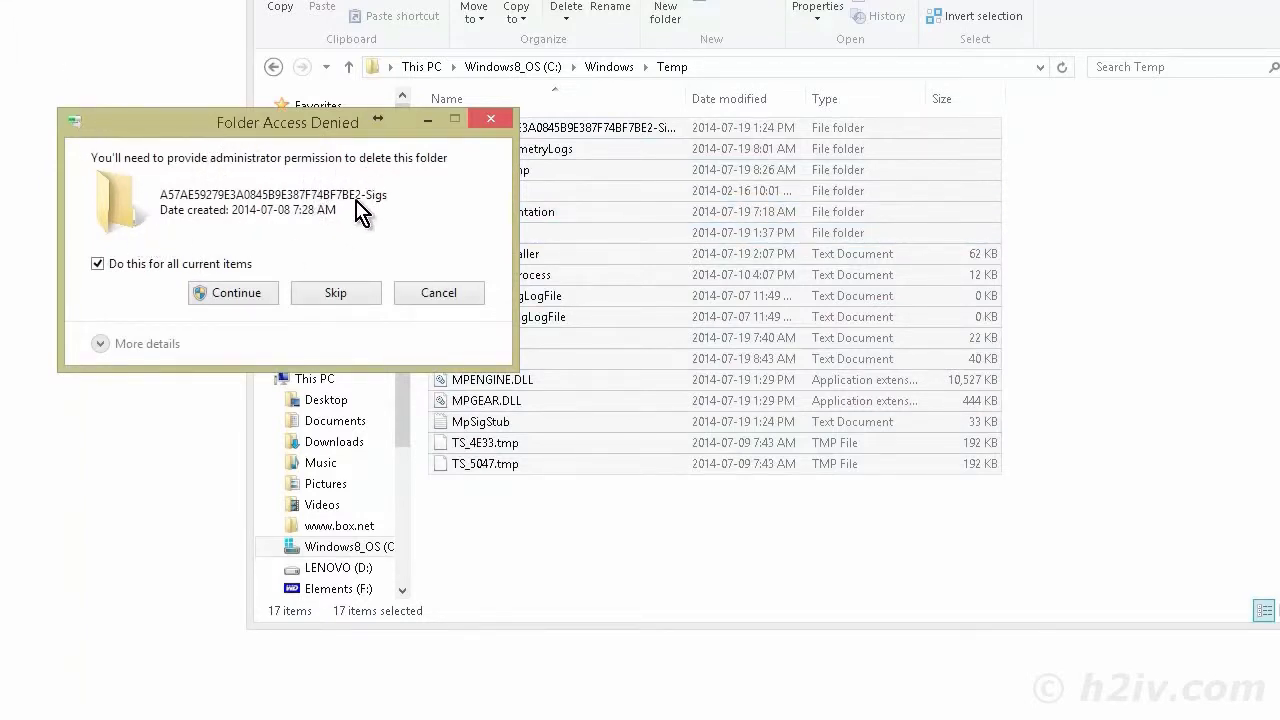
click(235, 293)
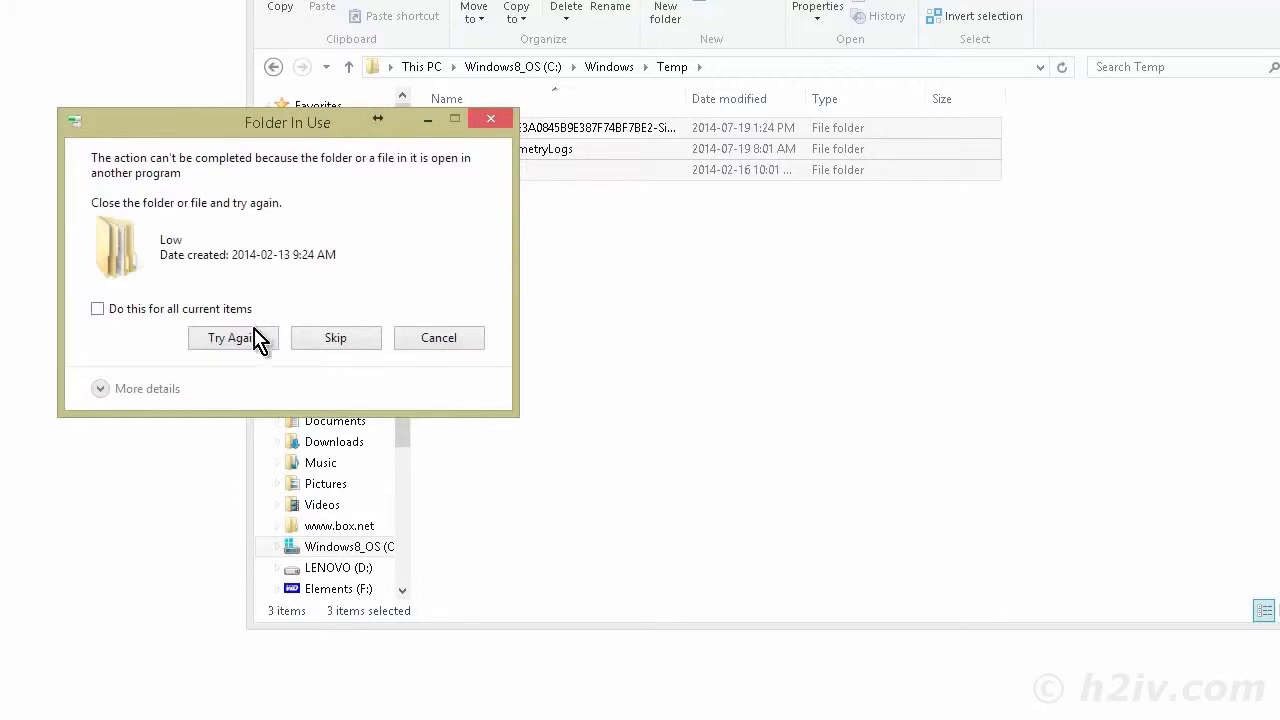
click(98, 309)
click(218, 337)
click(98, 309)
click(336, 339)
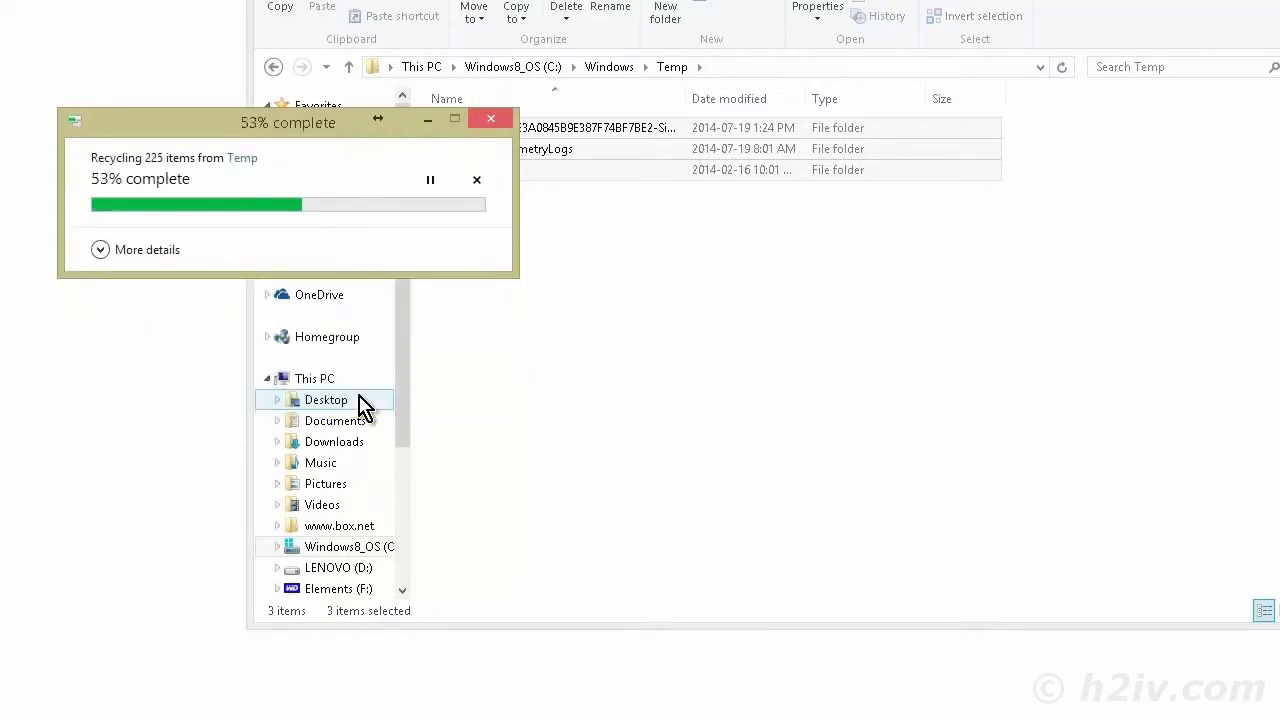